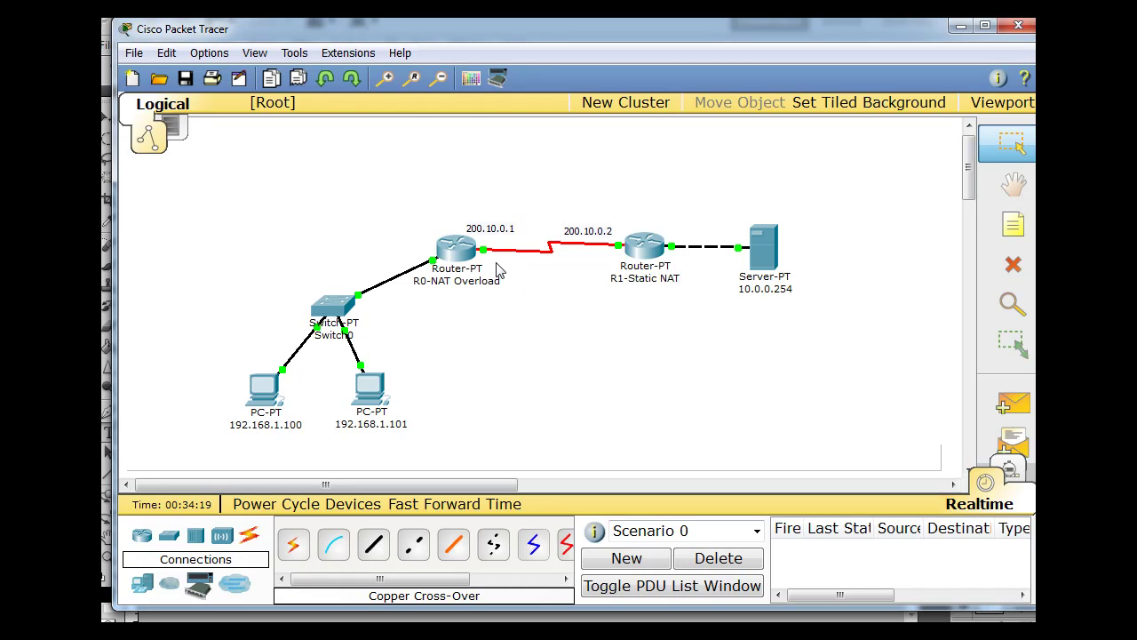
Open router R0's CLI and enter global configuration mode with en and conf t.
{"action": "mouse_move", "coordinate": [467, 261]}
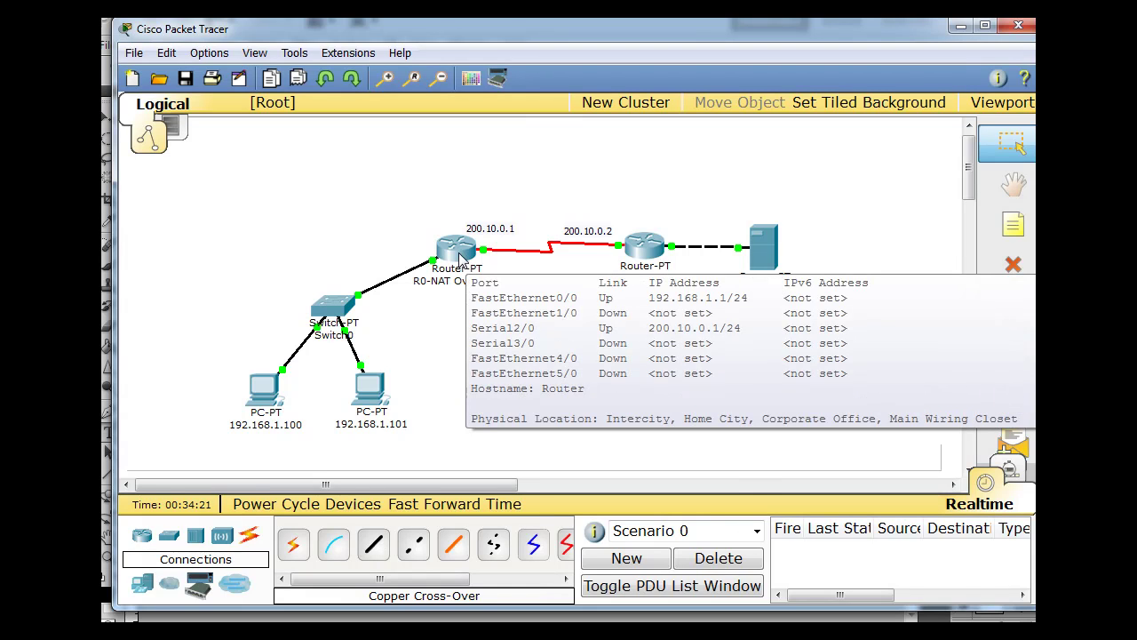
{"action": "left_click", "coordinate": [462, 253]}
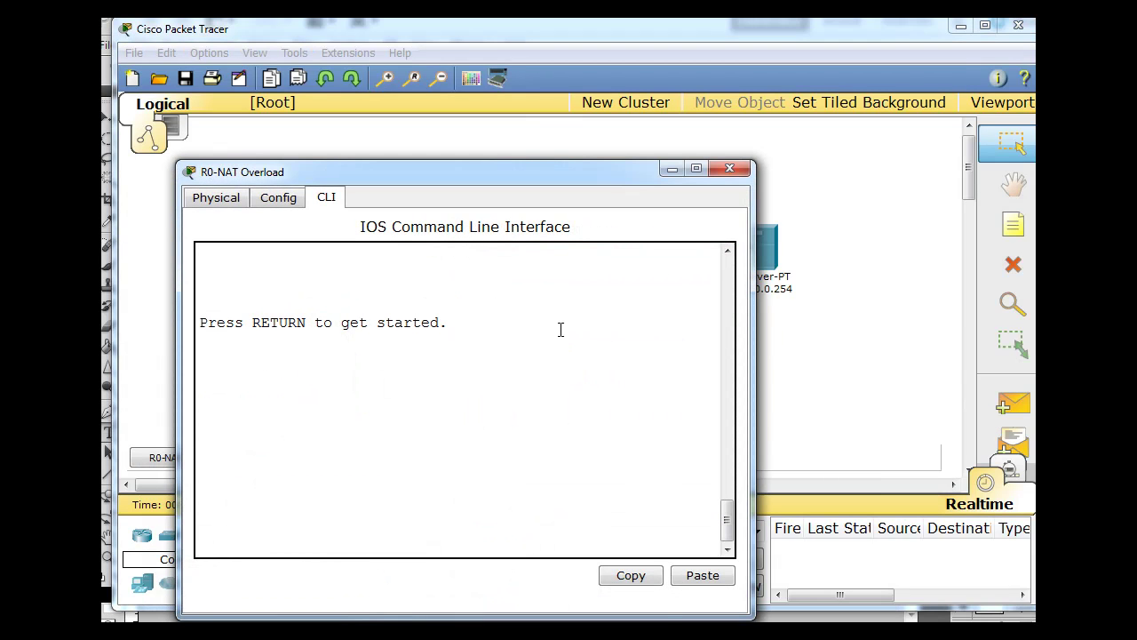
{"action": "key", "text": "Return"}
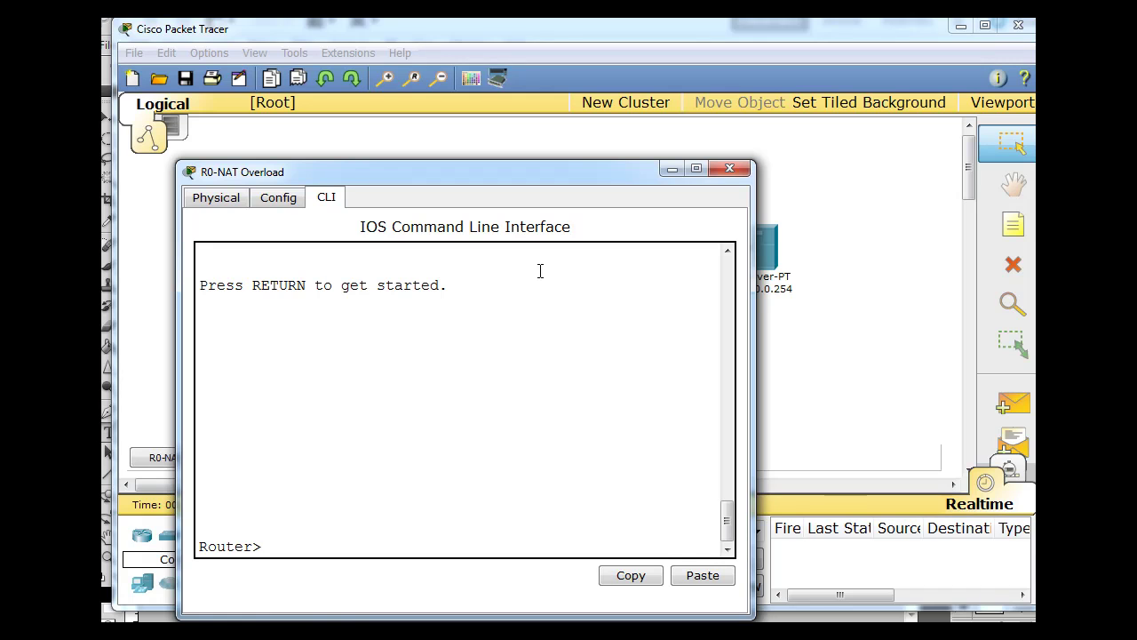
{"action": "type", "text": "en"}
{"action": "key", "text": "Return"}
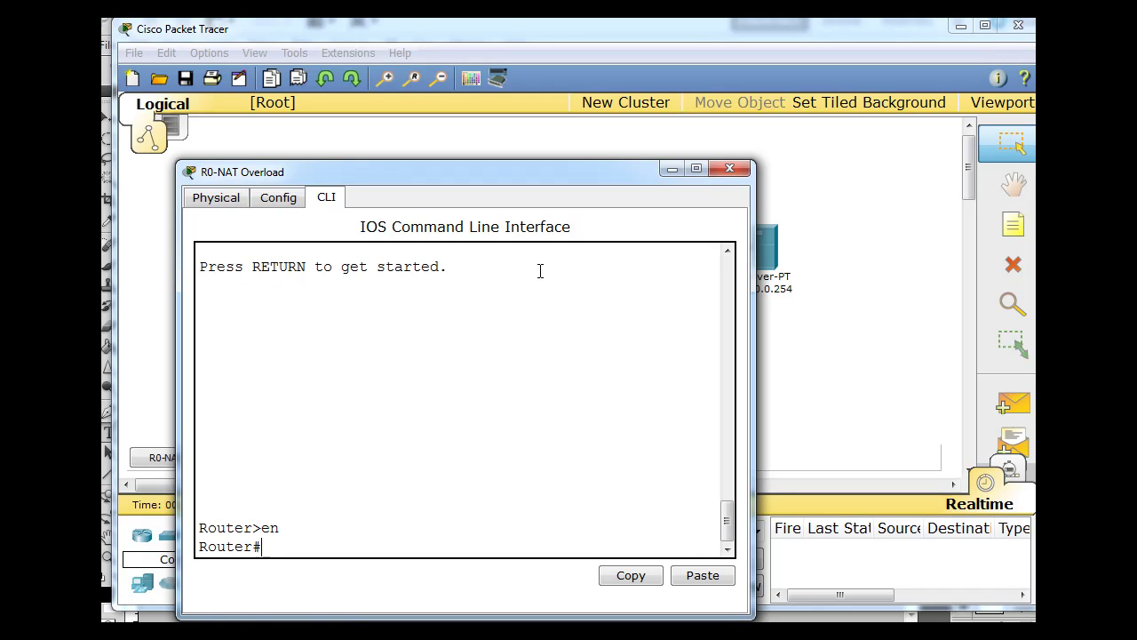
{"action": "type", "text": "conf"}
{"action": "left_click_drag", "start_coordinate": [539, 172], "coordinate": [822, 93]}
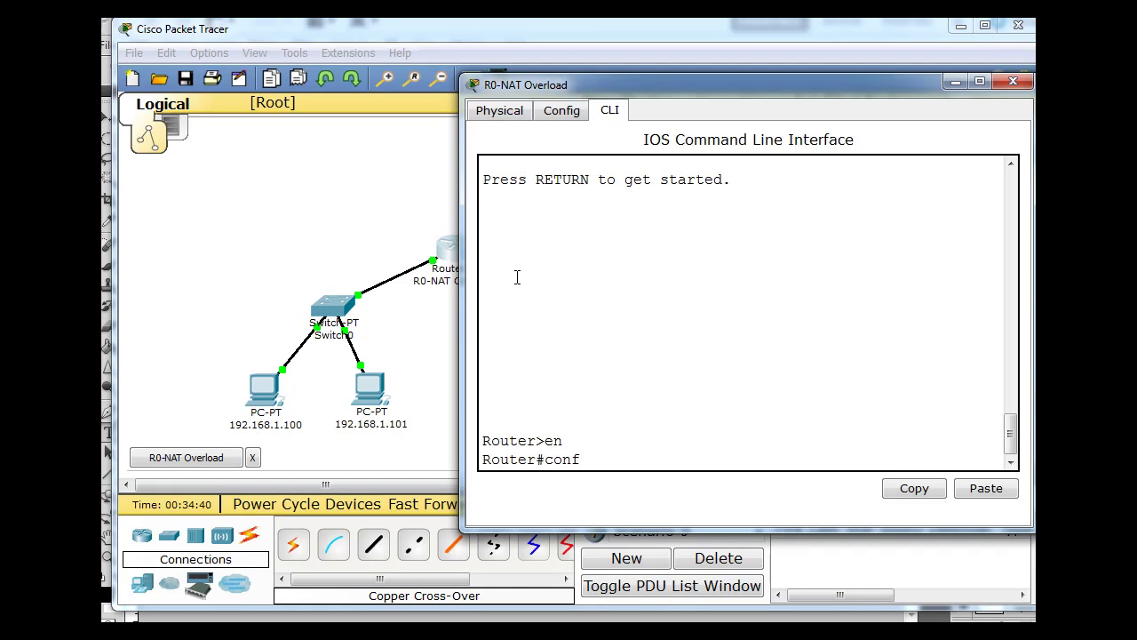
{"action": "type", "text": "t"}
{"action": "key", "text": "Return"}
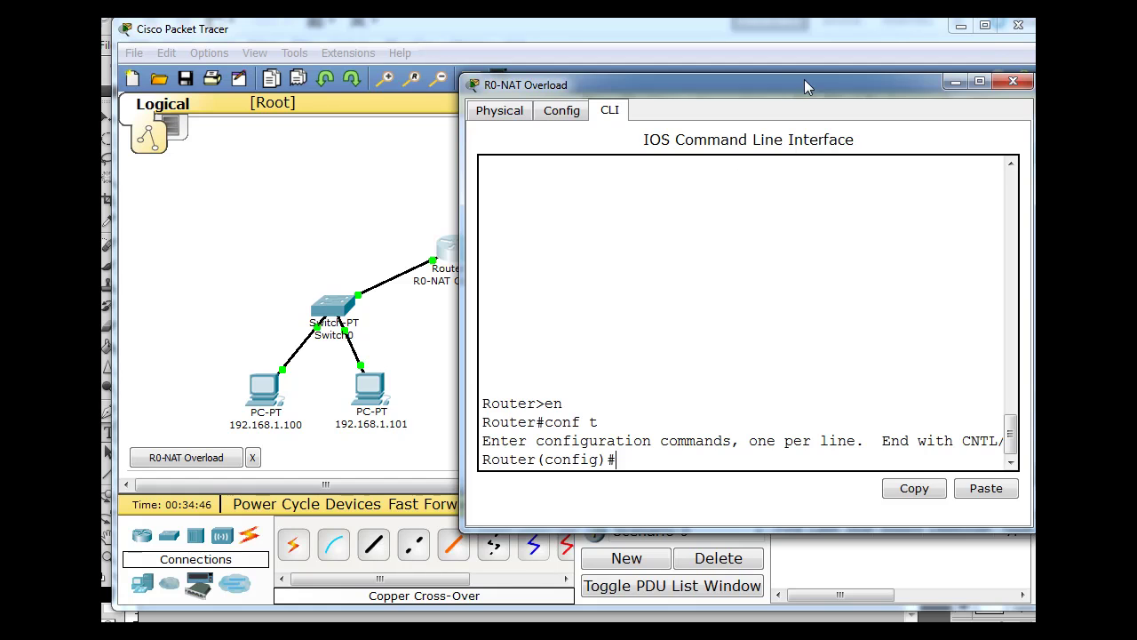
Type 'access-list 1 permit 192.168.1.0 0.0.0.255' and copy the 0.0.0.255 wildcard.
{"action": "left_click_drag", "start_coordinate": [806, 79], "coordinate": [752, 56]}
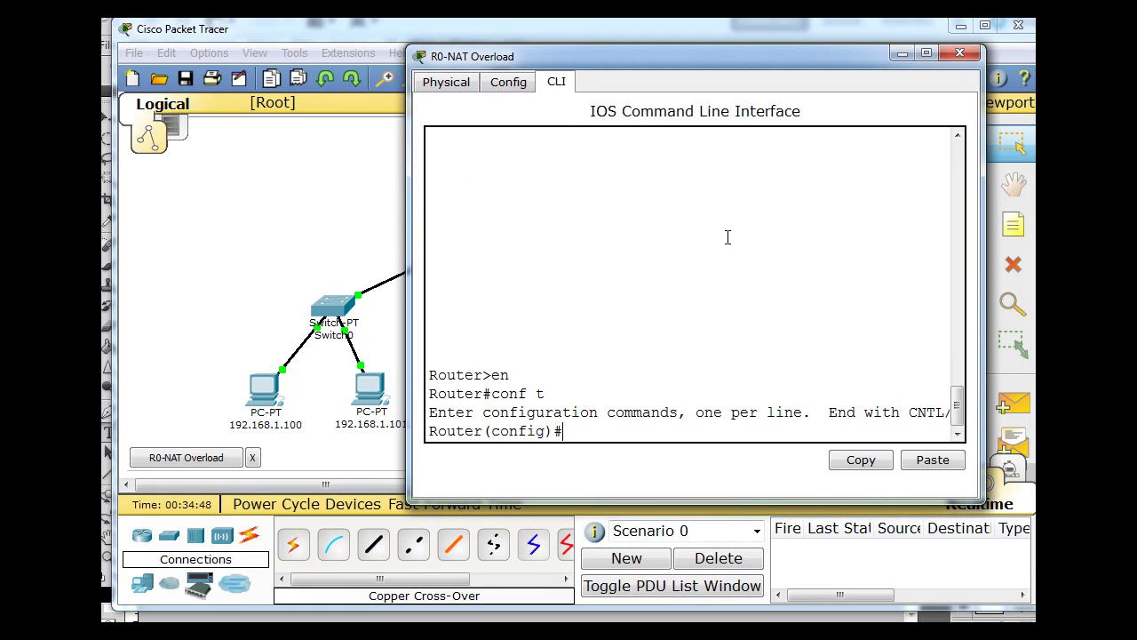
{"action": "type", "text": "ccess-list 1 permit 19"}
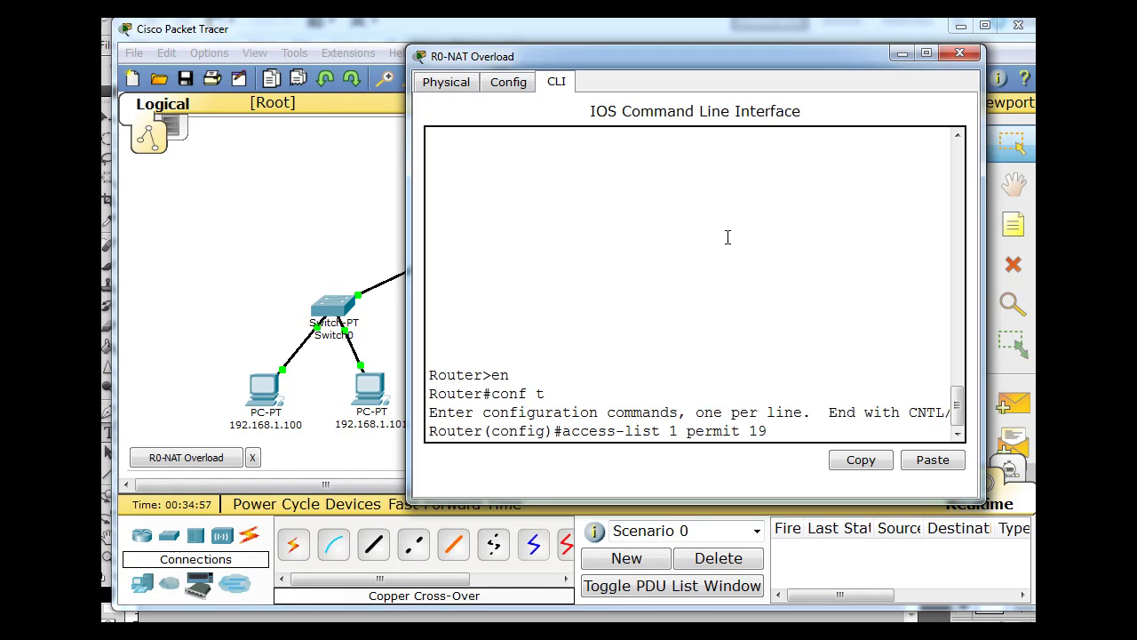
{"action": "type", "text": "2.168.1.0"}
{"action": "left_click_drag", "start_coordinate": [984, 245], "coordinate": [1036, 244]}
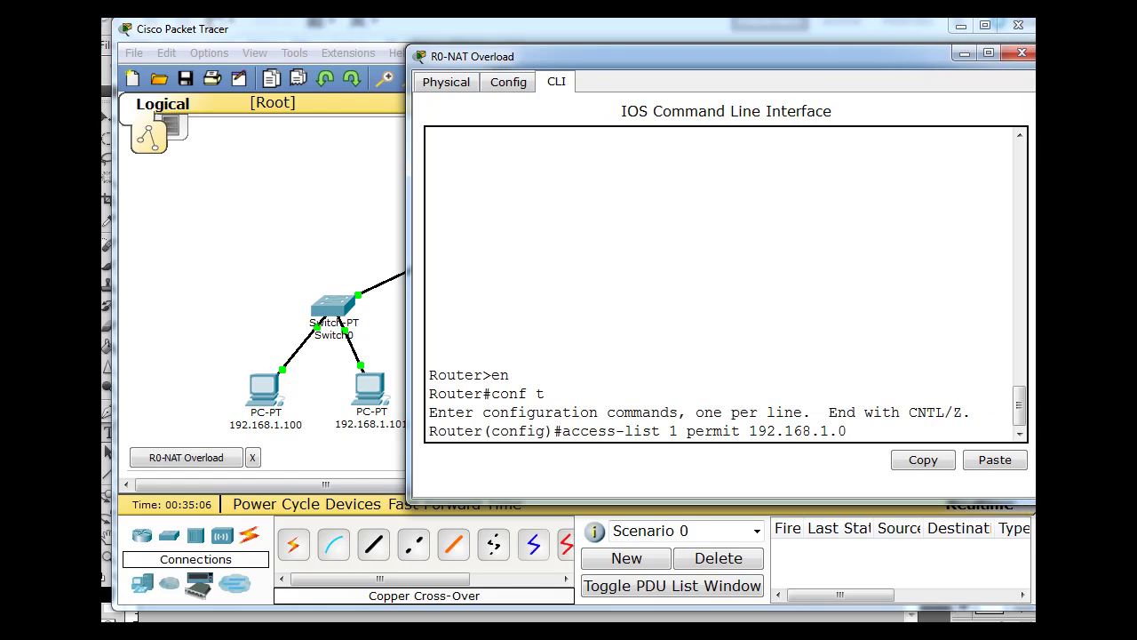
{"action": "type", "text": "0"}
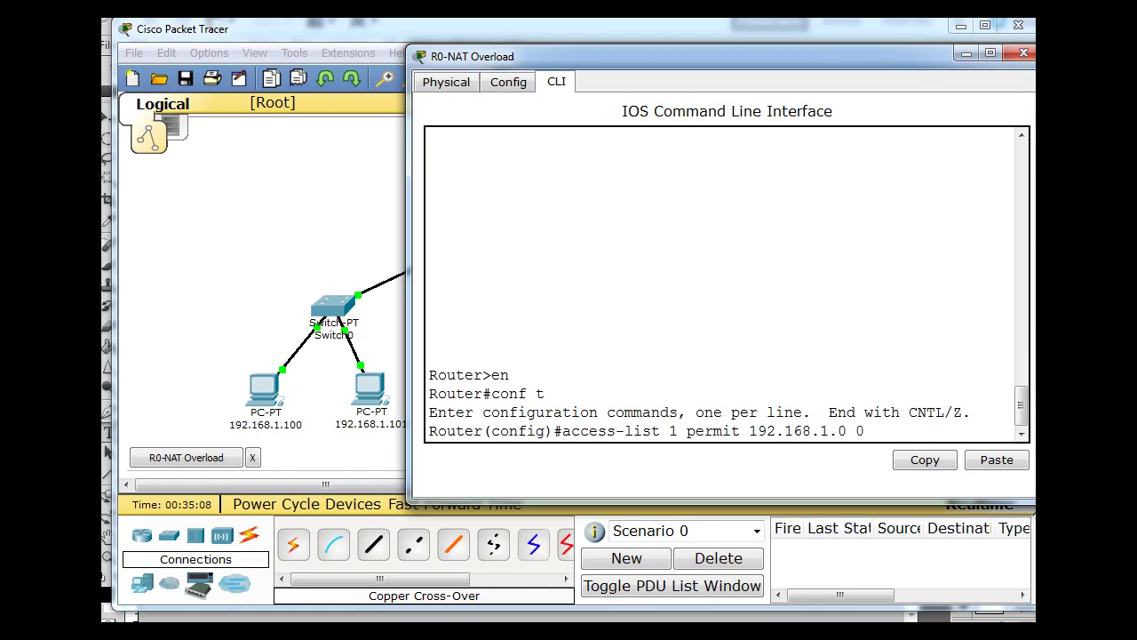
{"action": "type", "text": ".0.0.255"}
{"action": "left_click_drag", "start_coordinate": [847, 432], "coordinate": [936, 432]}
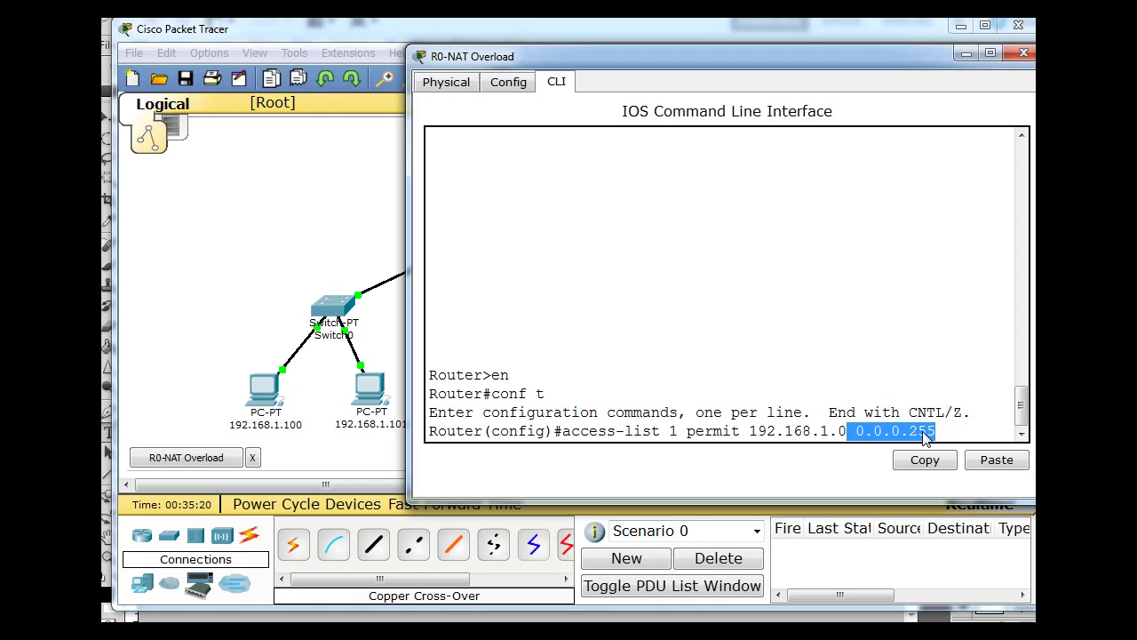
{"action": "left_click", "coordinate": [904, 463]}
{"action": "left_click", "coordinate": [949, 429]}
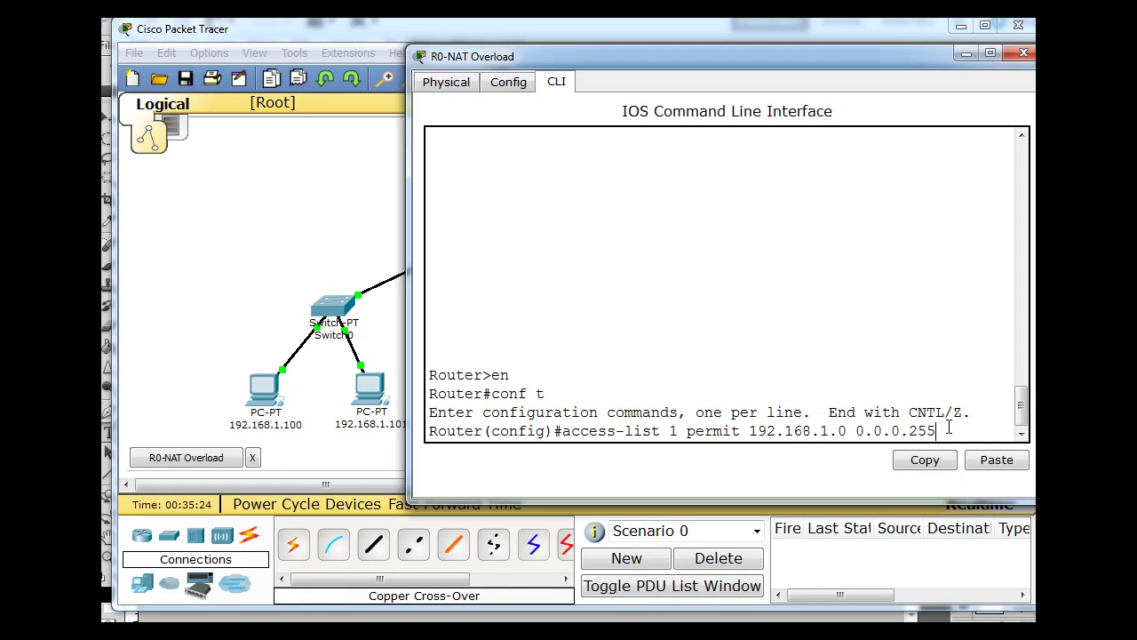
Enter access-list 1, then add 'ip nat inside source list 1 interface s2/0 overload'.
{"action": "key", "text": "Return"}
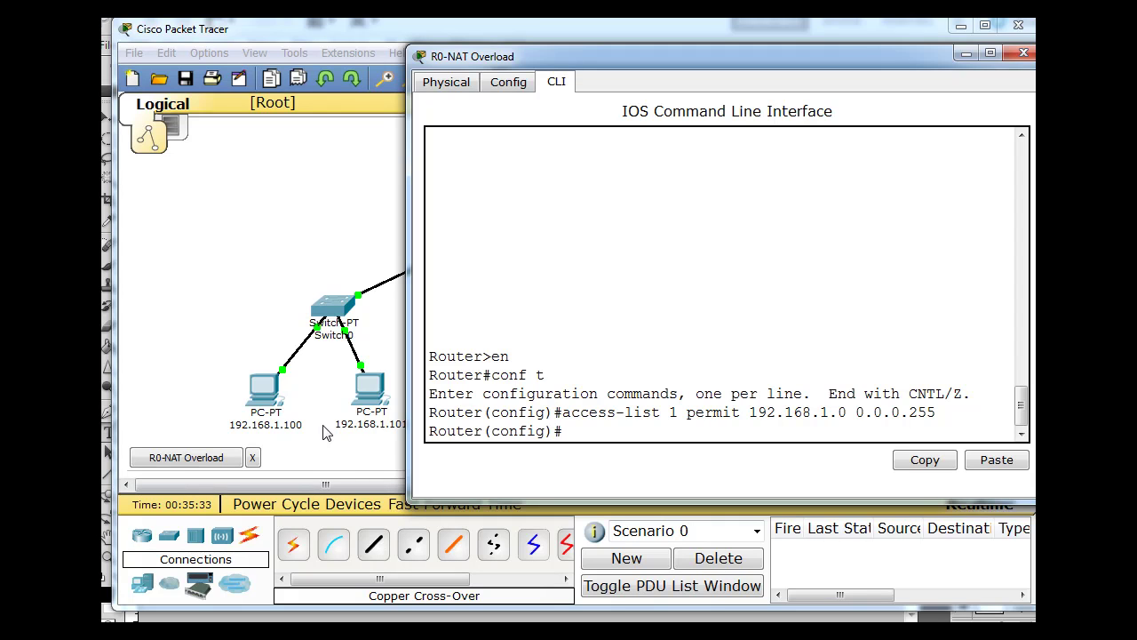
{"action": "type", "text": "p nat inside source"}
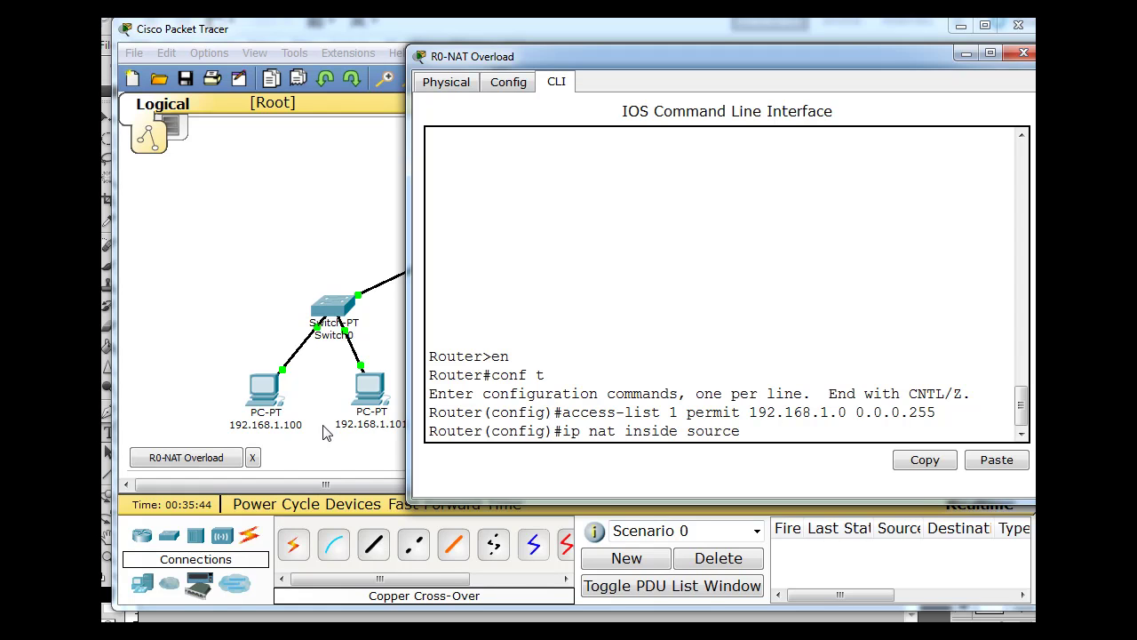
{"action": "type", "text": " list 1"}
{"action": "left_click_drag", "start_coordinate": [866, 61], "coordinate": [829, 49]}
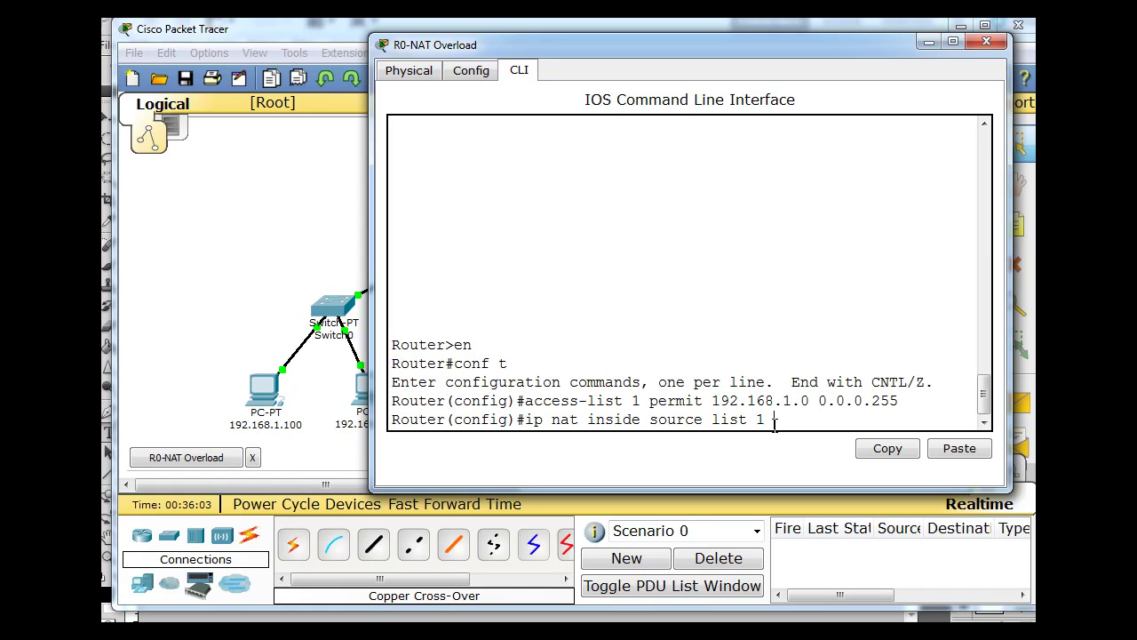
{"action": "type", "text": "interface s2/0 overload"}
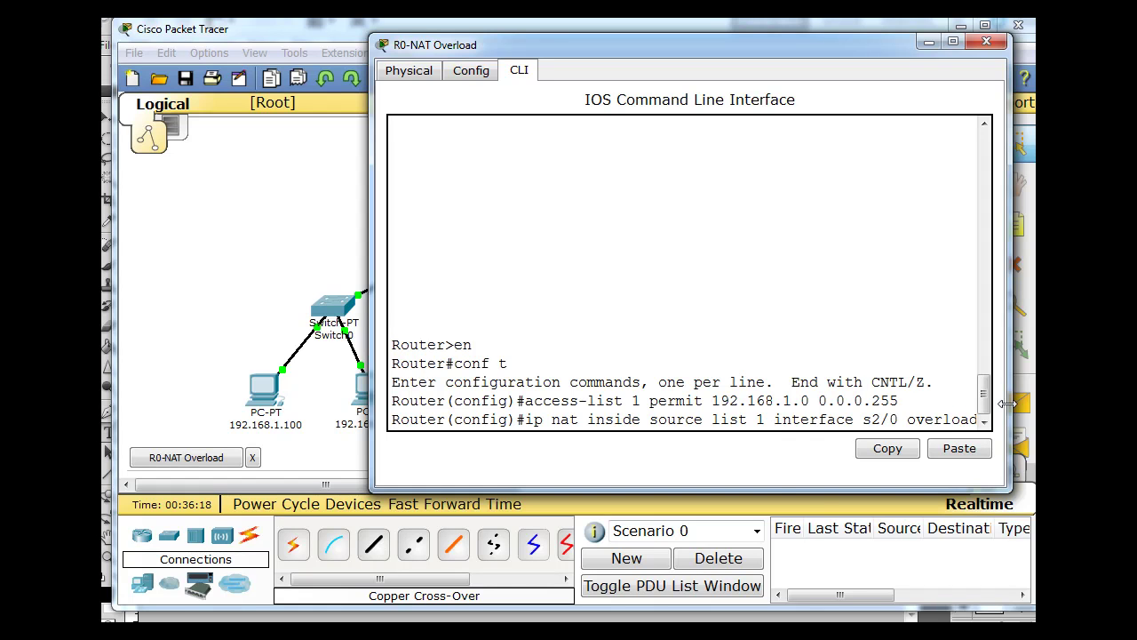
{"action": "left_click_drag", "start_coordinate": [1009, 411], "coordinate": [1036, 410]}
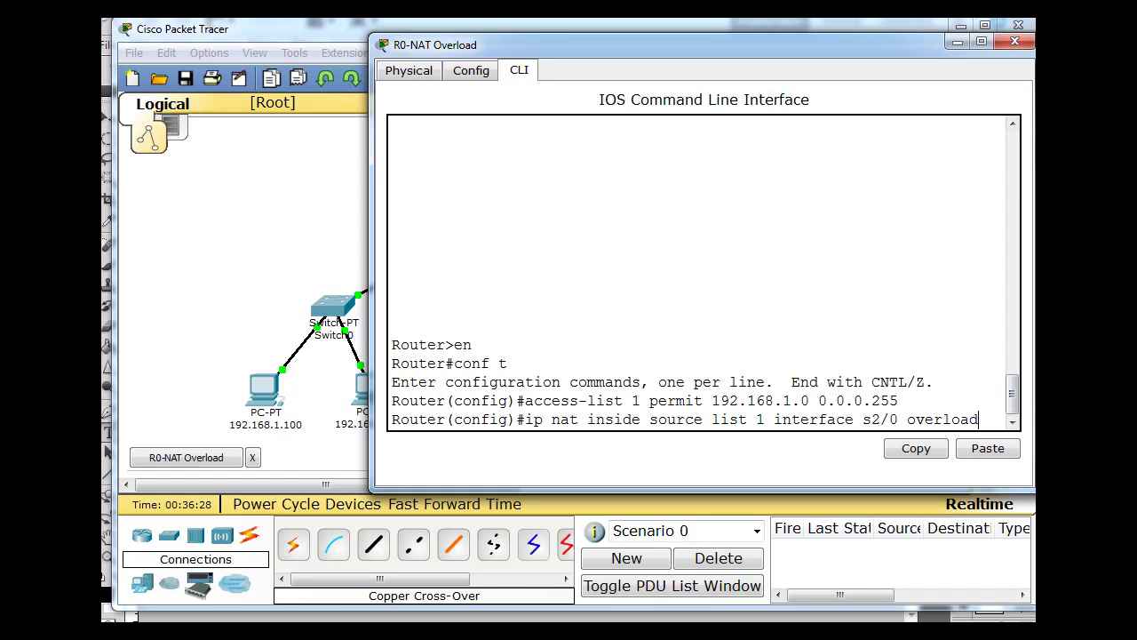
{"action": "left_click_drag", "start_coordinate": [1033, 266], "coordinate": [1045, 267]}
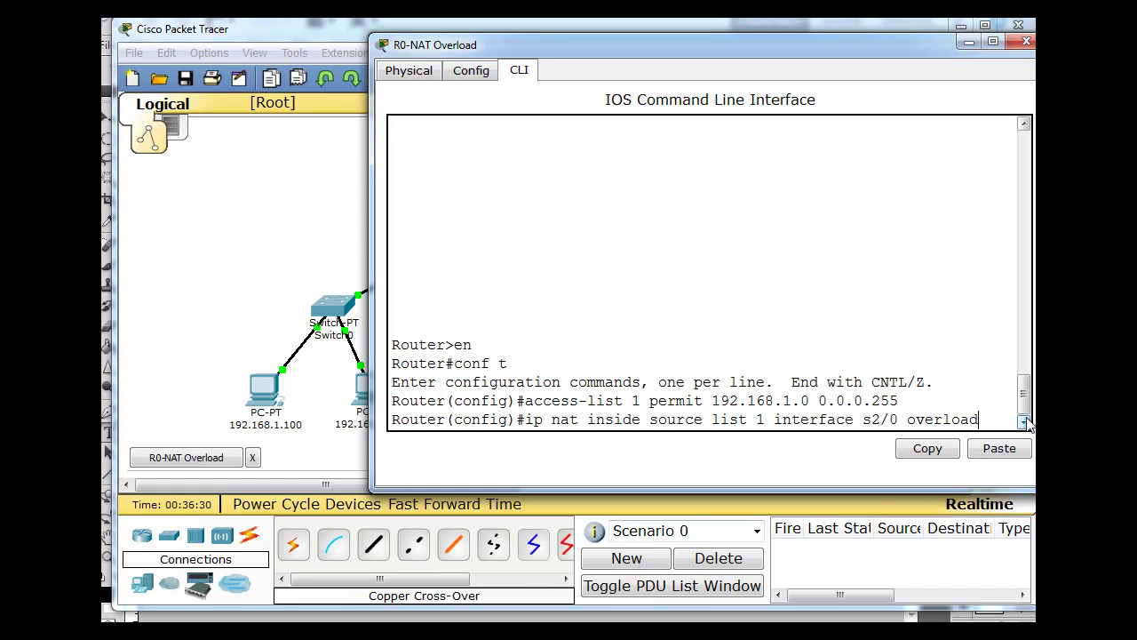
{"action": "key", "text": "Return"}
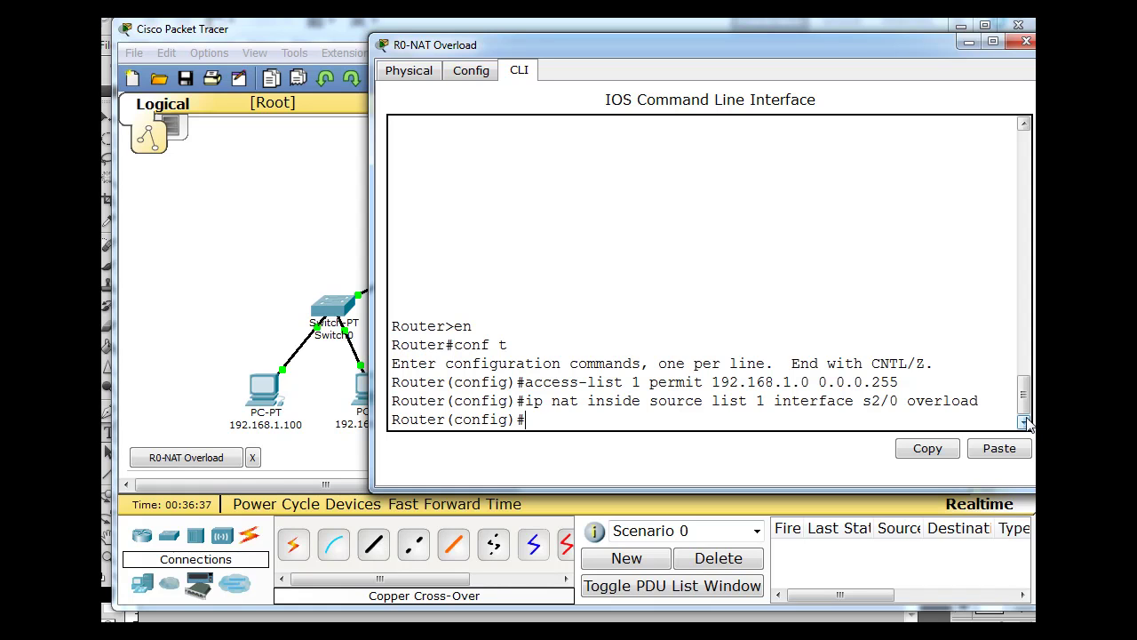
Set interface s2/0 as NAT outside and fa0/0 as NAT inside on R0.
{"action": "type", "text": "int s2/0"}
{"action": "key", "text": "Return"}
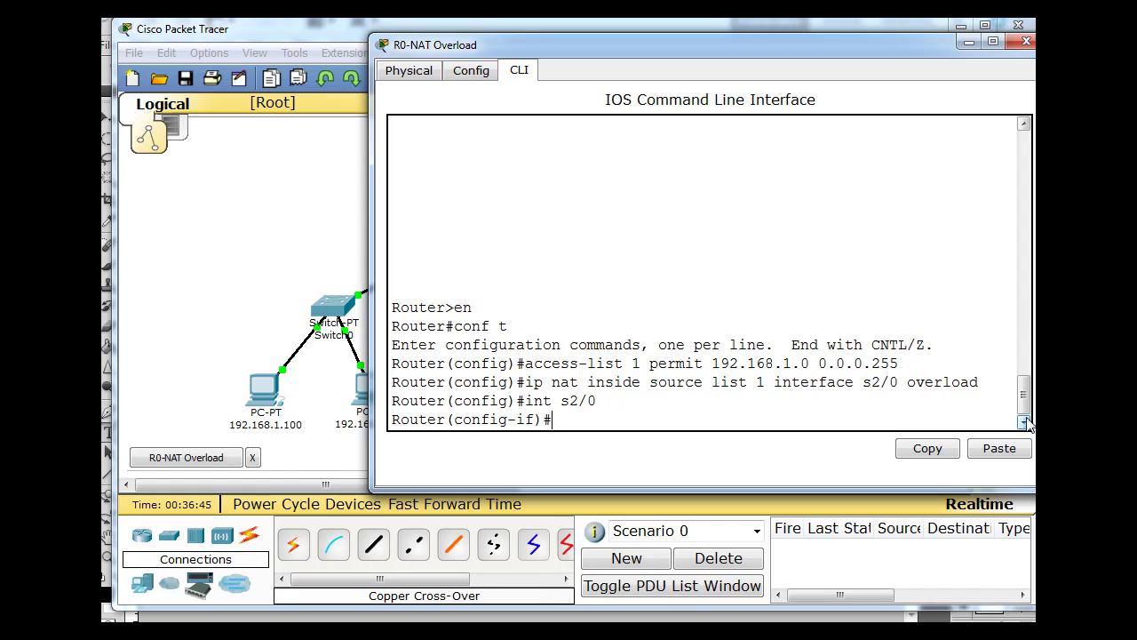
{"action": "type", "text": "ip nat outside"}
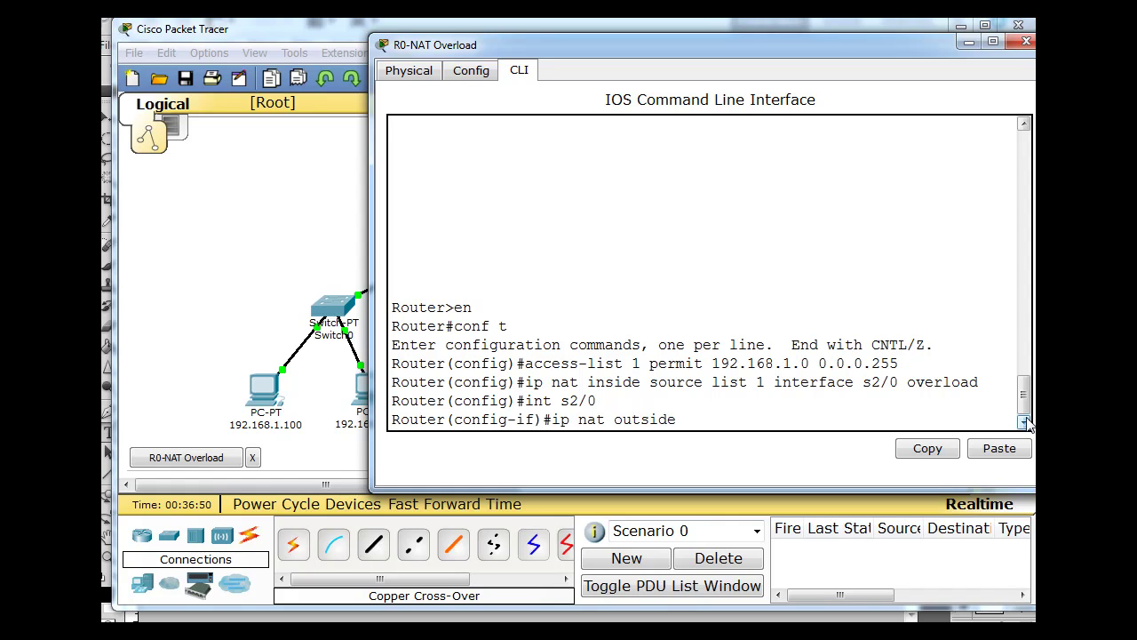
{"action": "key", "text": "Return"}
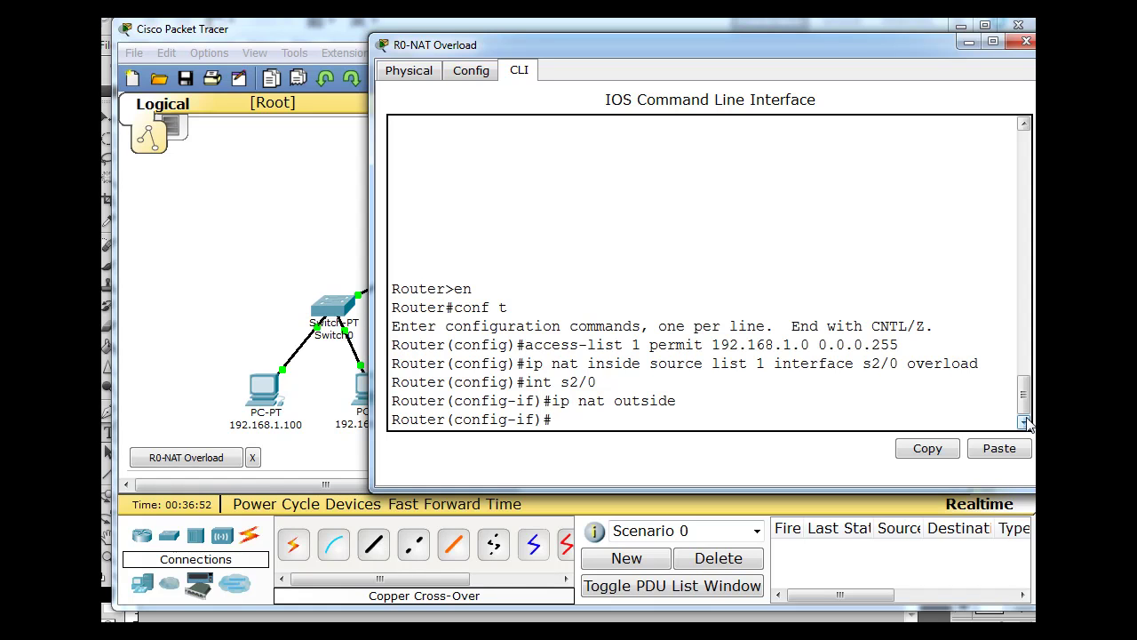
{"action": "type", "text": "int fa0/0"}
{"action": "key", "text": "Return"}
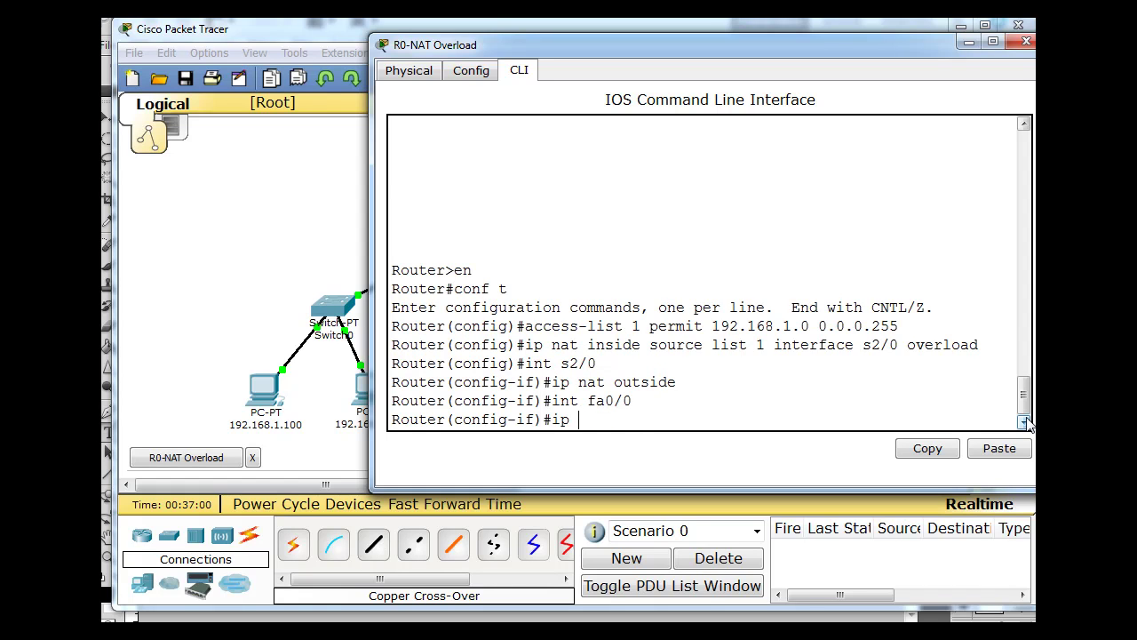
{"action": "type", "text": "nat inside"}
{"action": "key", "text": "Return"}
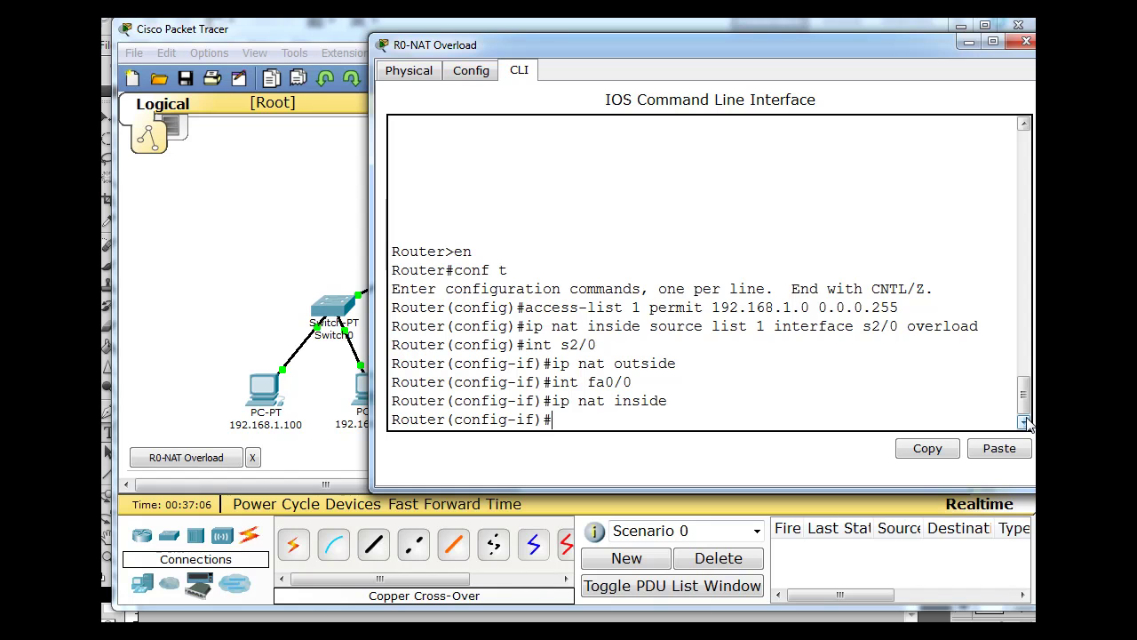
Leave configuration mode and save R0's running-config to startup-config.
{"action": "key", "text": "ctrl+z"}
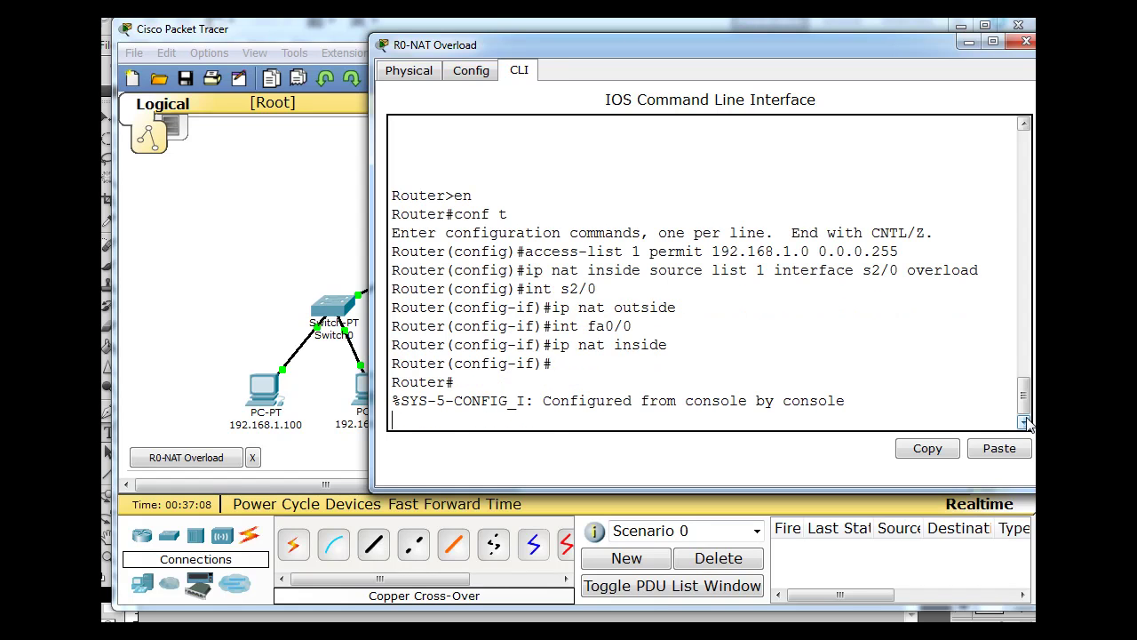
{"action": "key", "text": "Return"}
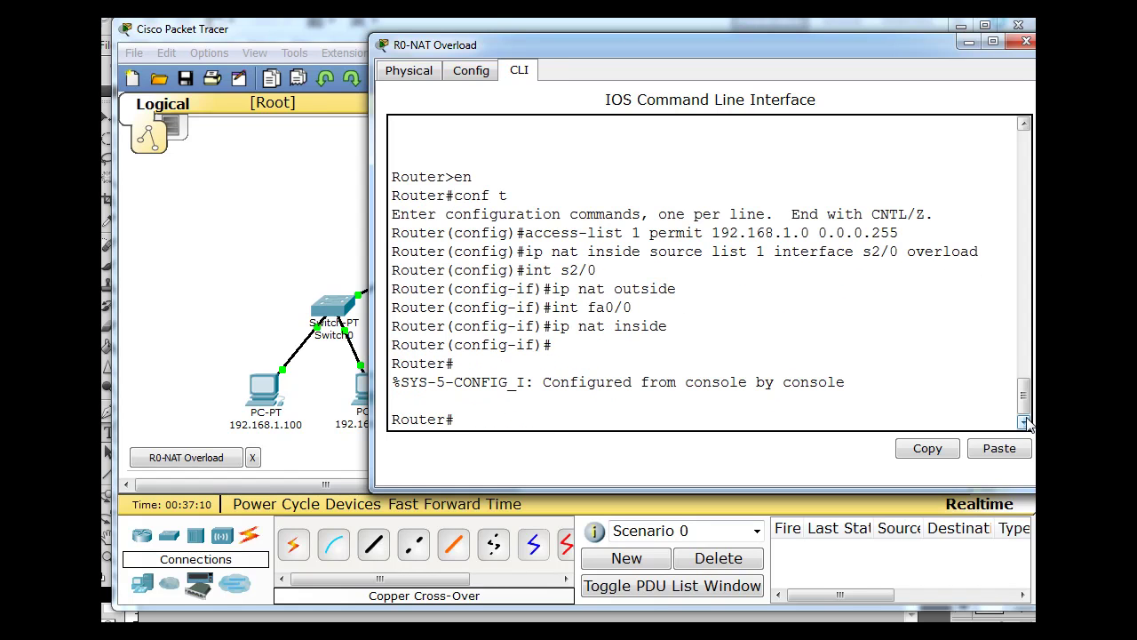
{"action": "type", "text": "cpo"}
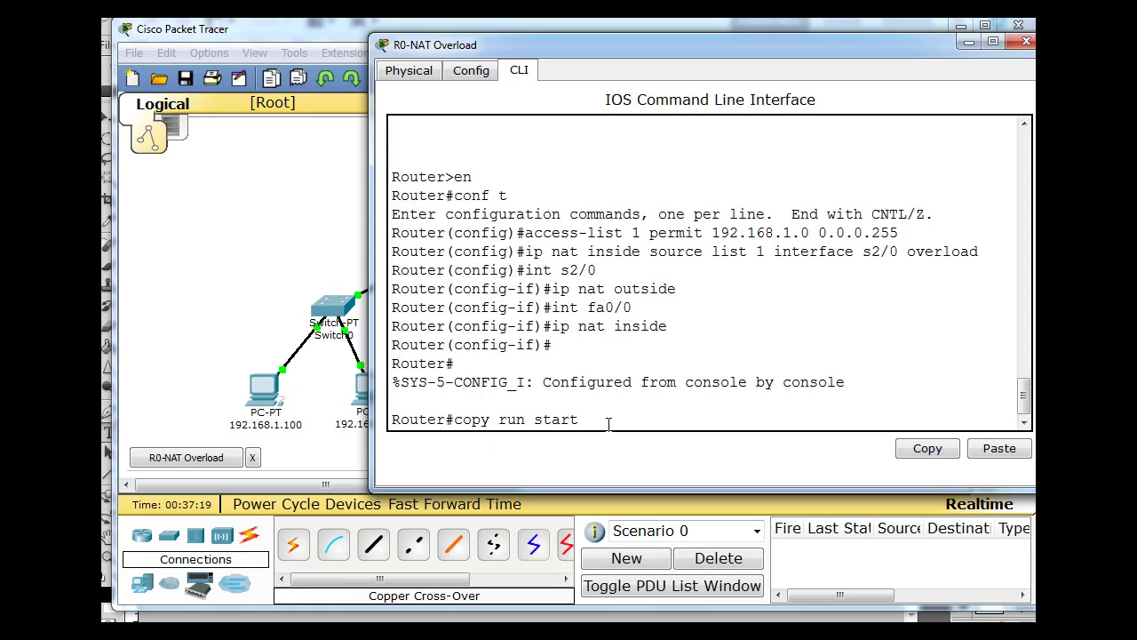
{"action": "key", "text": "Return"}
{"action": "key", "text": "Return"}
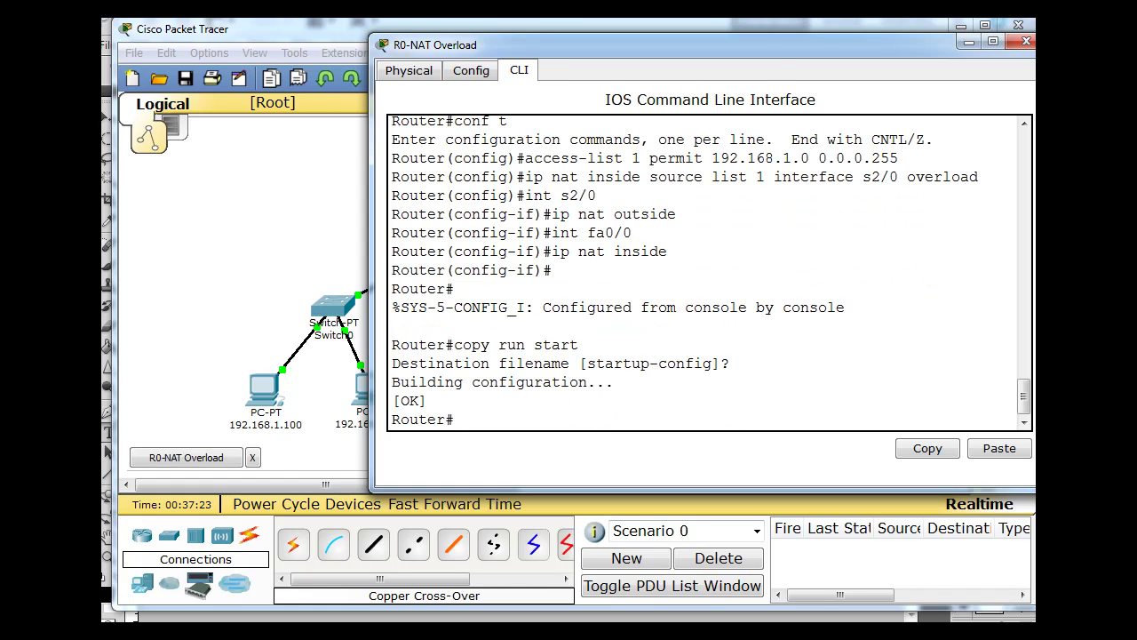
Close R0's console, start Simulation mode with Auto Capture, and open PC 192.168.1.100.
{"action": "left_click", "coordinate": [1026, 42]}
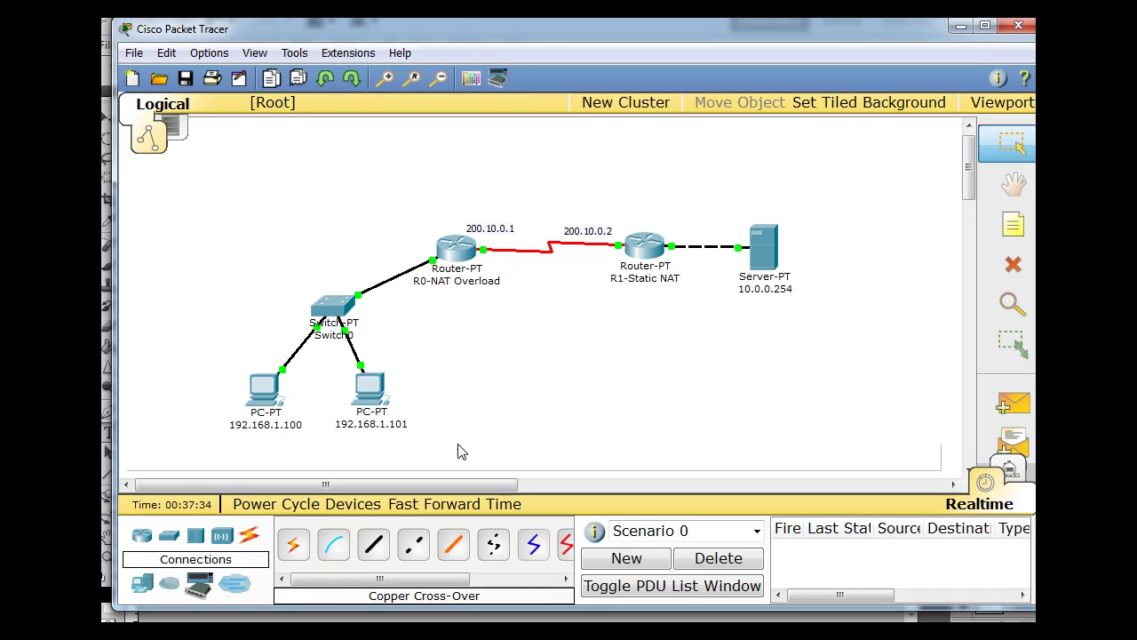
{"action": "left_click_drag", "start_coordinate": [470, 484], "coordinate": [508, 492]}
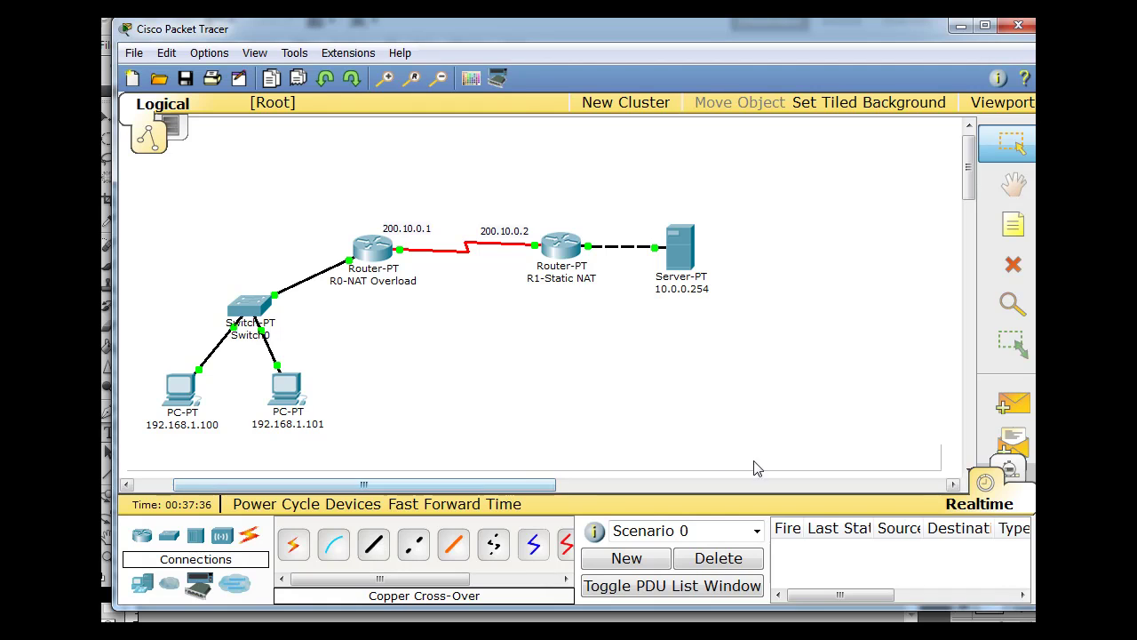
{"action": "left_click", "coordinate": [1013, 469]}
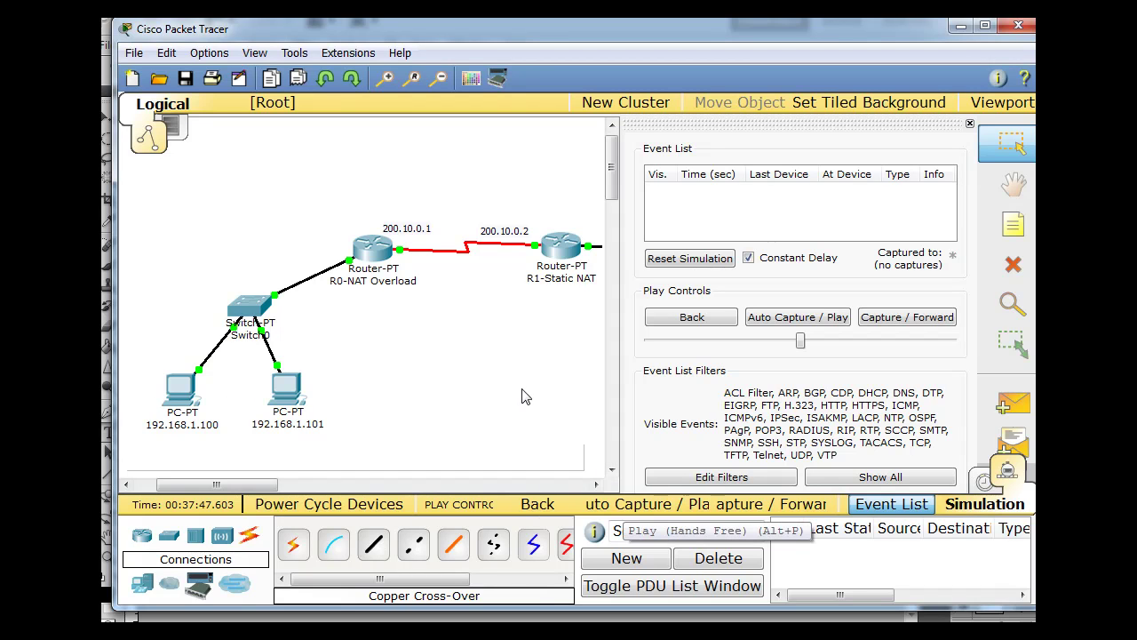
{"action": "left_click", "coordinate": [798, 317]}
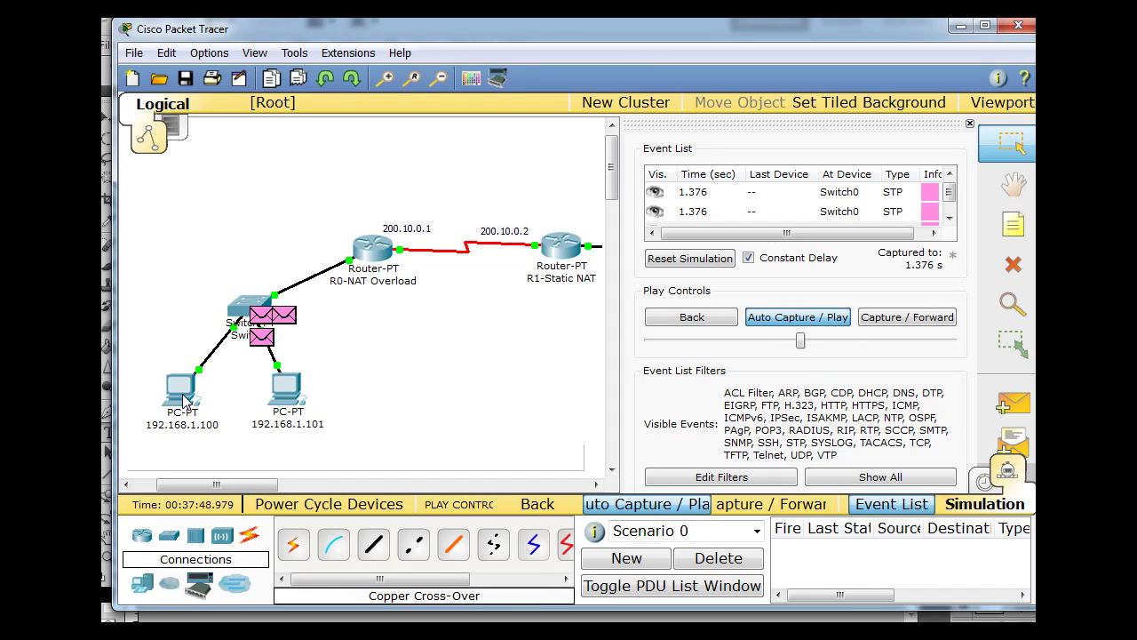
{"action": "left_click", "coordinate": [180, 388]}
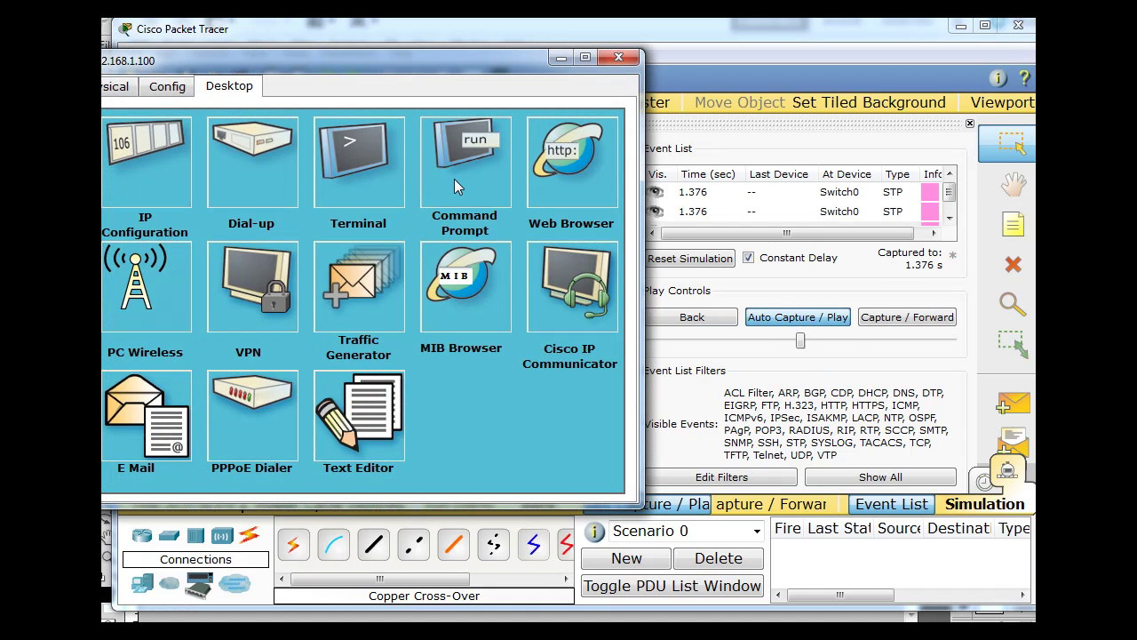
Ping 200.10.0.2 from PC 192.168.1.100's Command Prompt and watch the PDU cross the topology.
{"action": "left_click", "coordinate": [454, 178]}
{"action": "left_click_drag", "start_coordinate": [461, 62], "coordinate": [542, 33]}
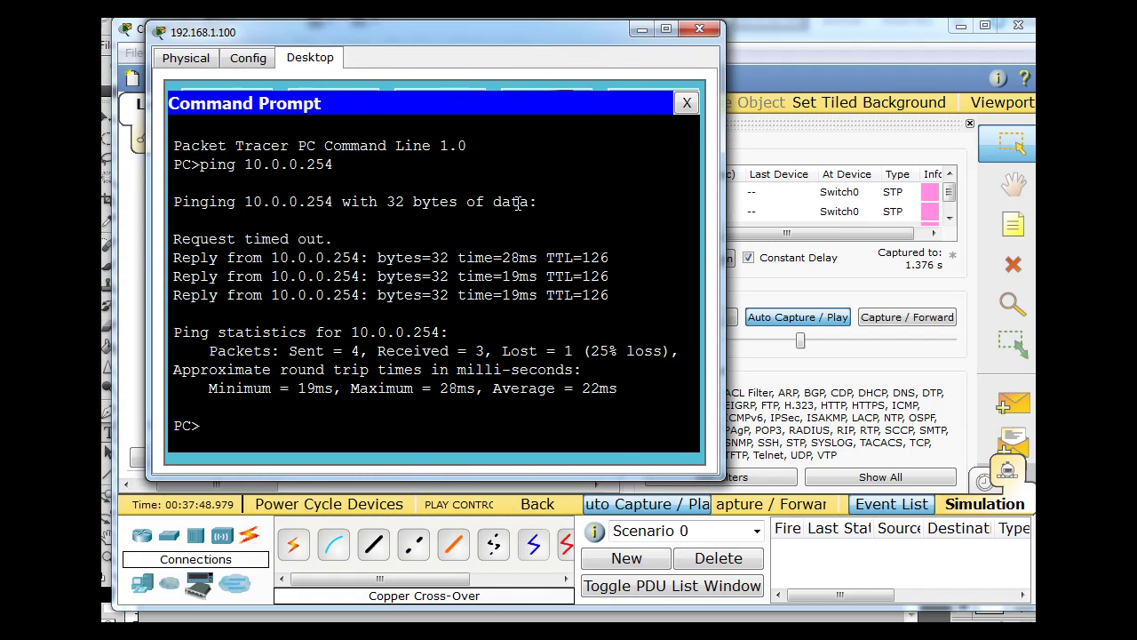
{"action": "type", "text": "ping 1"}
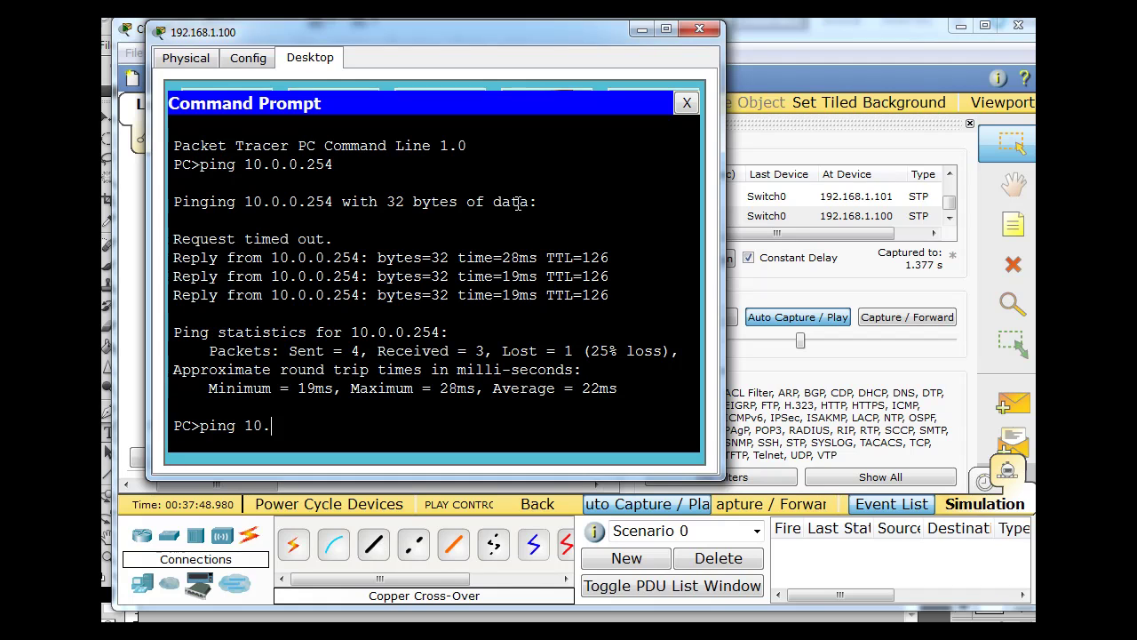
{"action": "key", "text": "BackSpace"}
{"action": "type", "text": "200.0."}
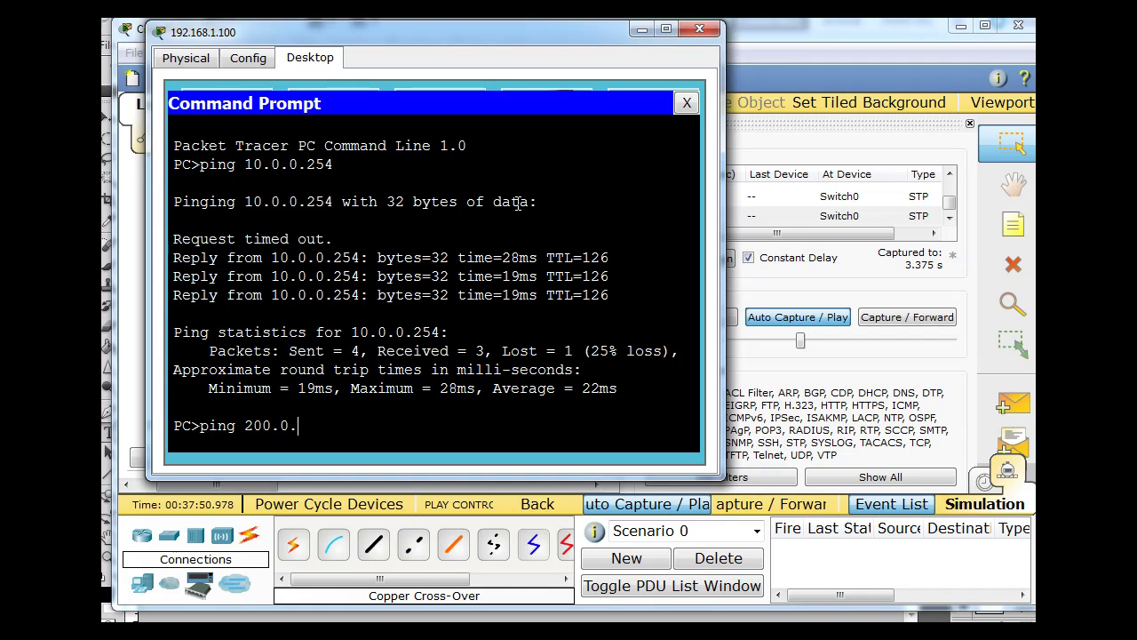
{"action": "key", "text": "BackSpace"}
{"action": "key", "text": "BackSpace"}
{"action": "type", "text": "10."}
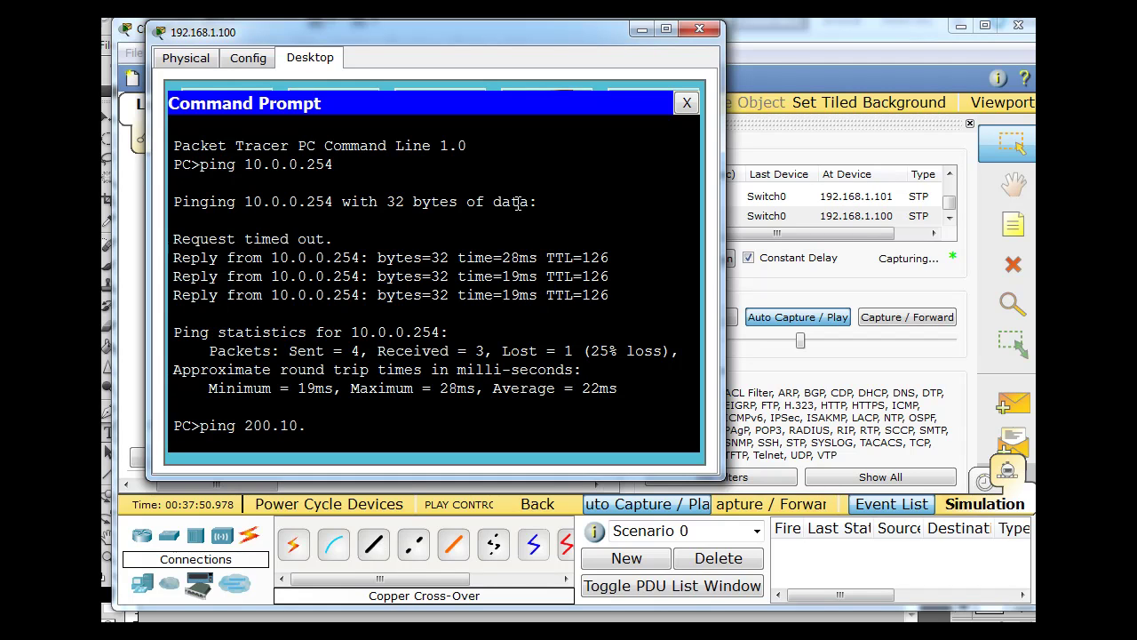
{"action": "type", "text": "0.2"}
{"action": "key", "text": "Return"}
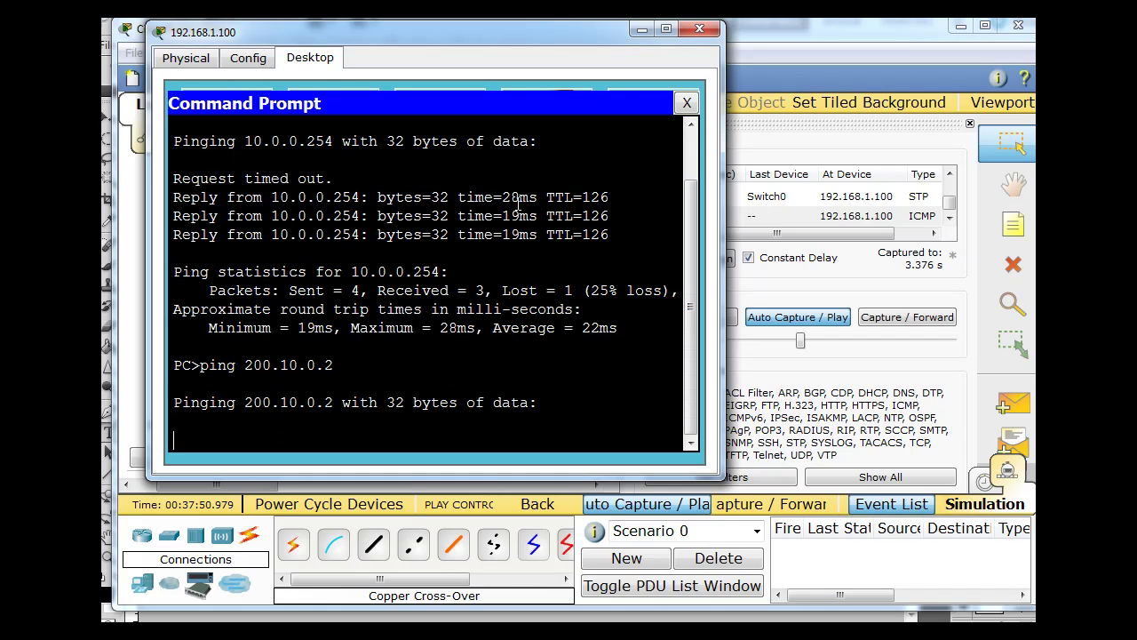
{"action": "left_click_drag", "start_coordinate": [590, 39], "coordinate": [559, 505]}
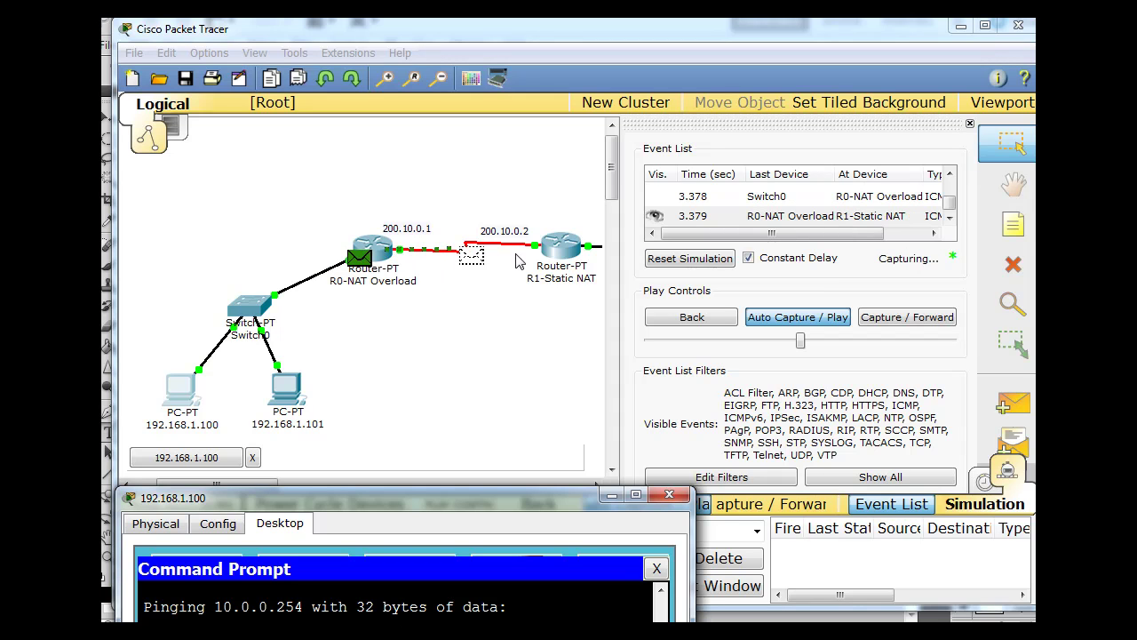
Inspect the inbound PDU at R1-Static NAT, confirming source IP 200.10.0.1 to destination 200.10.0.2.
{"action": "left_click", "coordinate": [573, 256]}
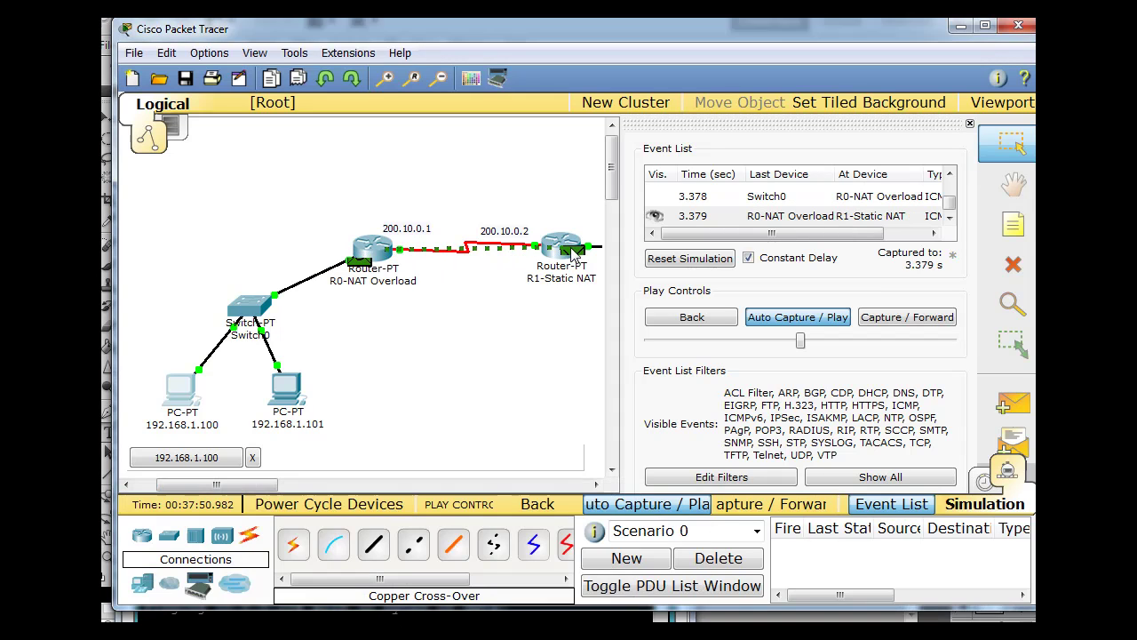
{"action": "left_click", "coordinate": [574, 256]}
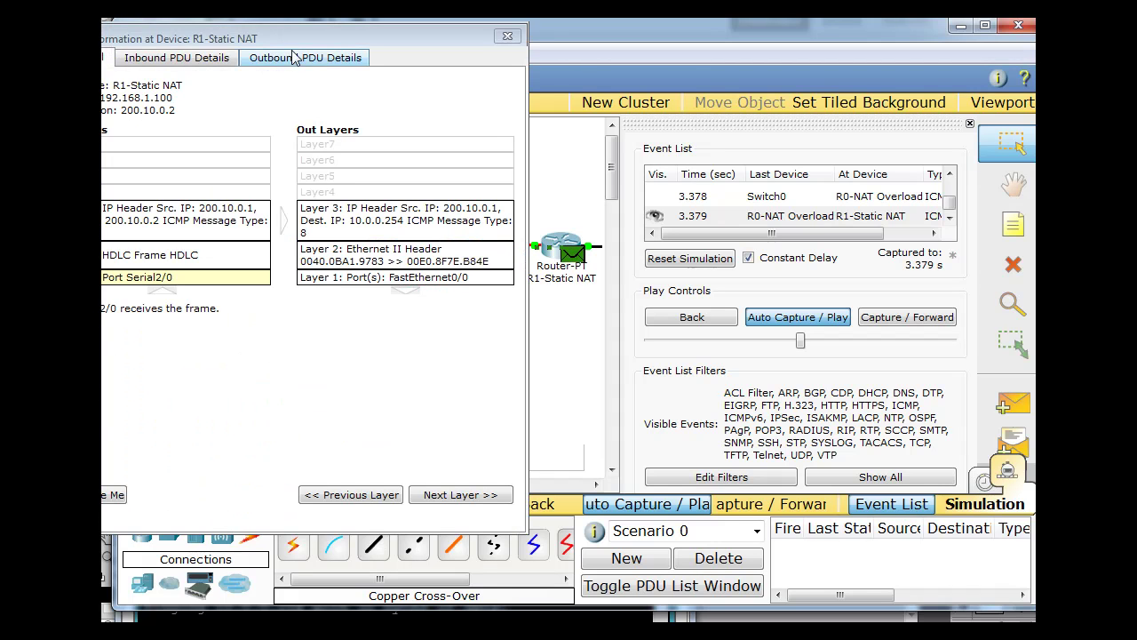
{"action": "left_click_drag", "start_coordinate": [305, 39], "coordinate": [492, 53]}
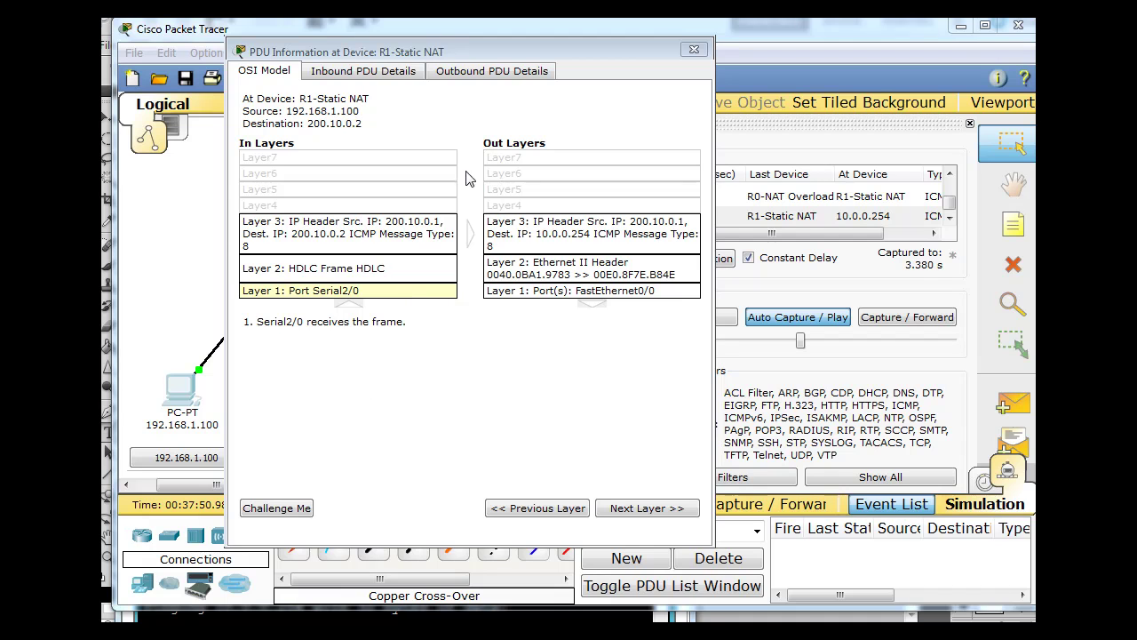
{"action": "left_click", "coordinate": [369, 75]}
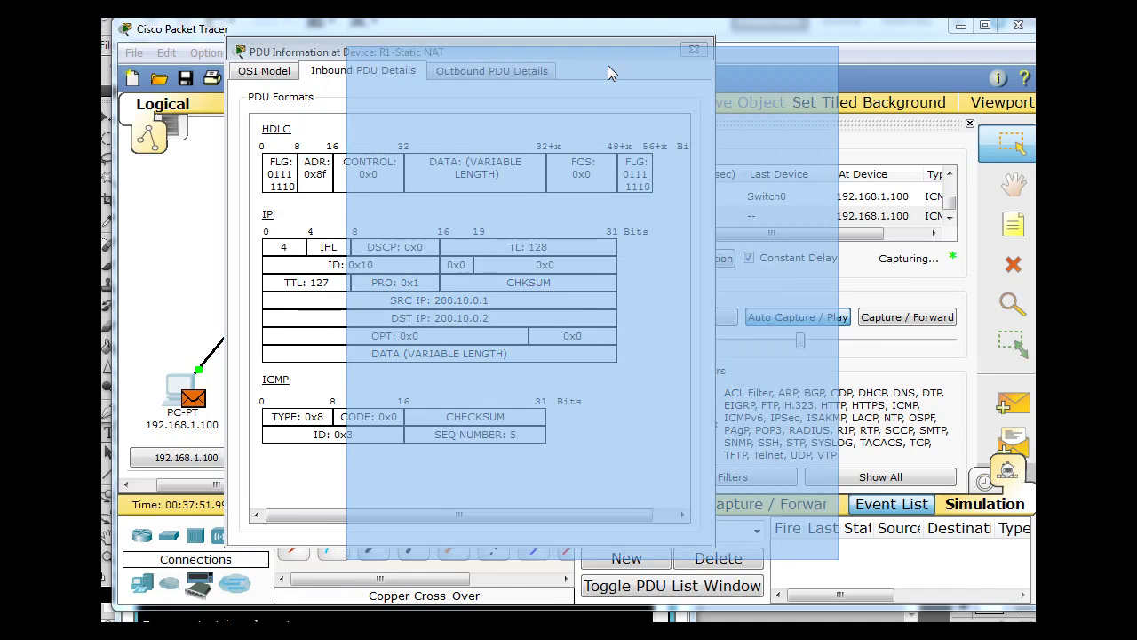
{"action": "left_click_drag", "start_coordinate": [733, 49], "coordinate": [782, 57]}
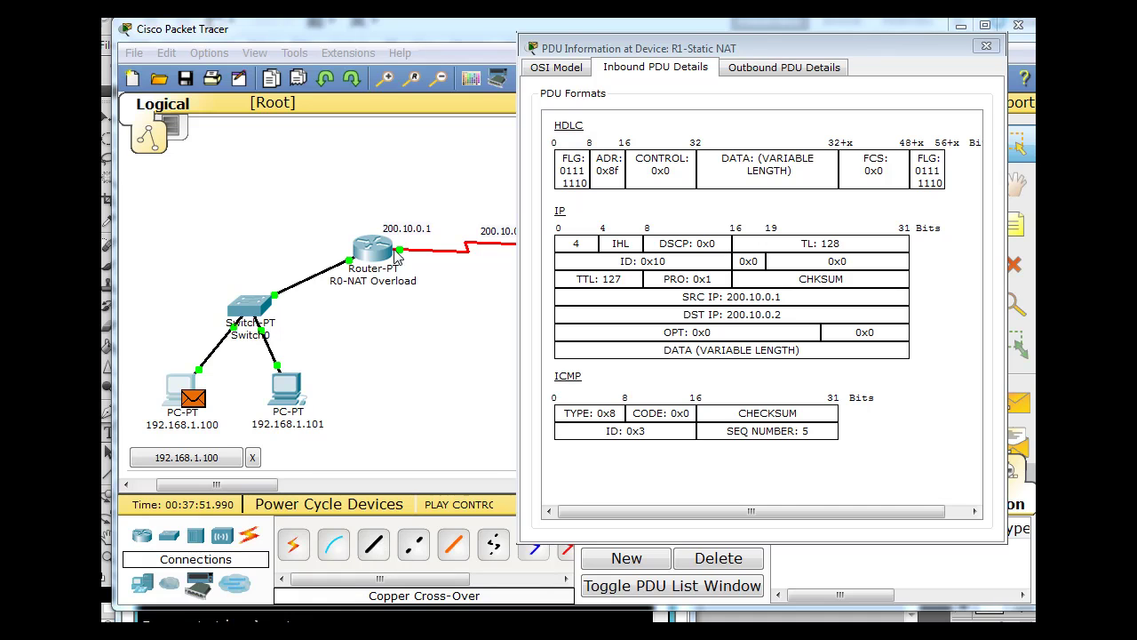